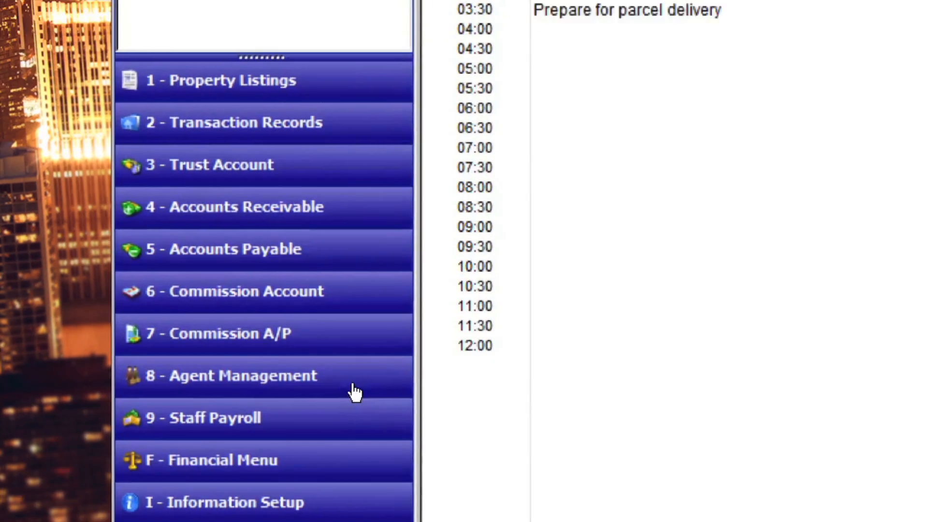
Step: Open Edit Recurring Expenses (8.4.3.1) from the Recurring Expenses group of Agent Management's Agent Expense Menu
left_click(360, 323)
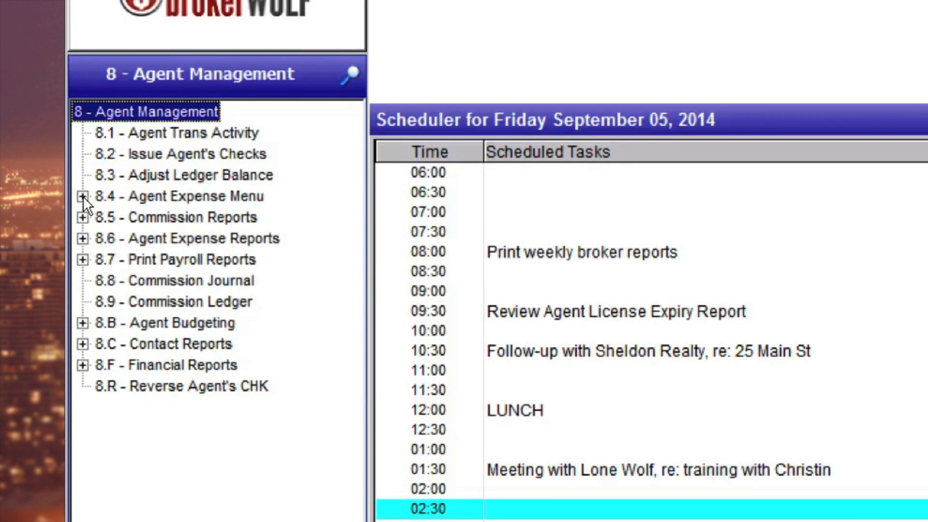
left_click(82, 196)
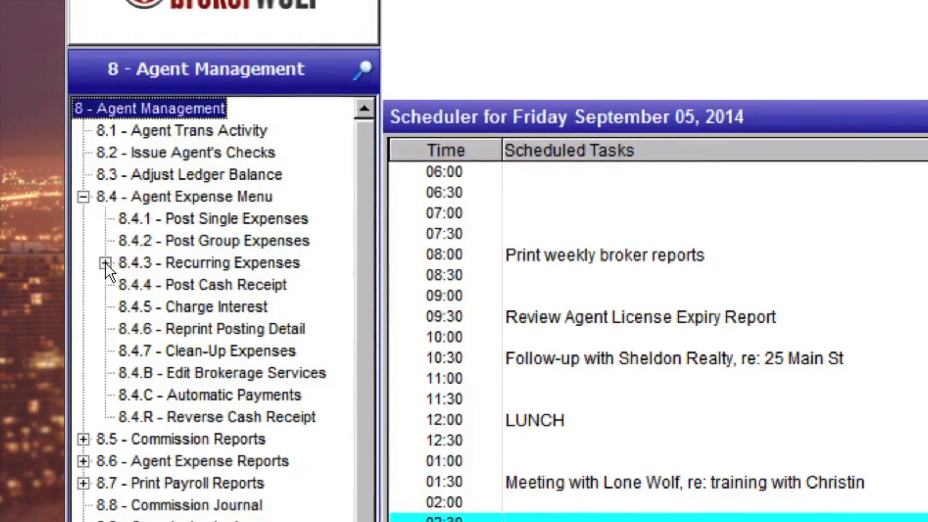
left_click(105, 263)
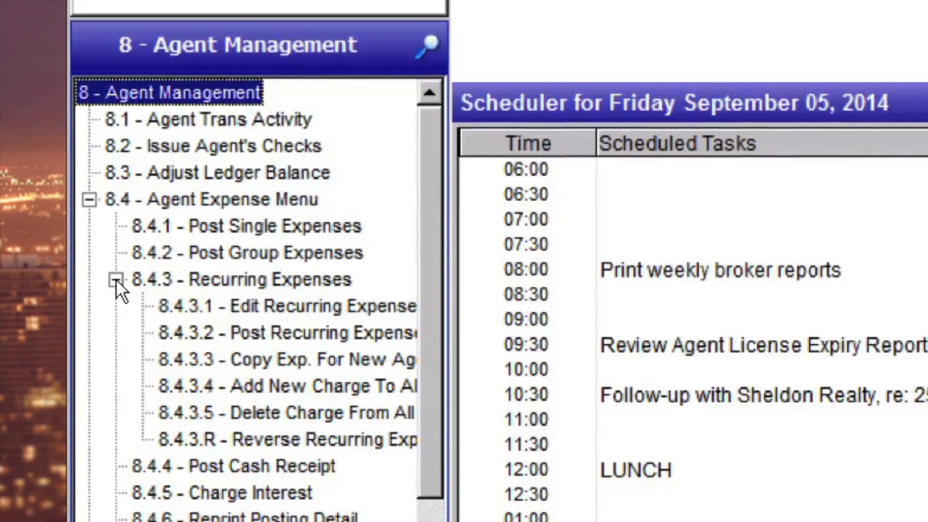
double_click(212, 308)
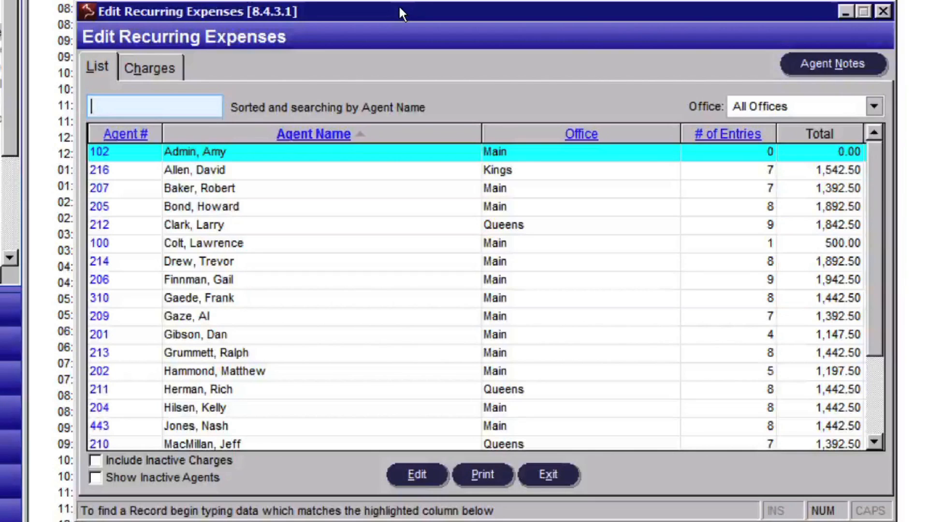
Step: Filter the agent list to office 1 - Main and open the charges of the agent with 5 entries
left_click(876, 112)
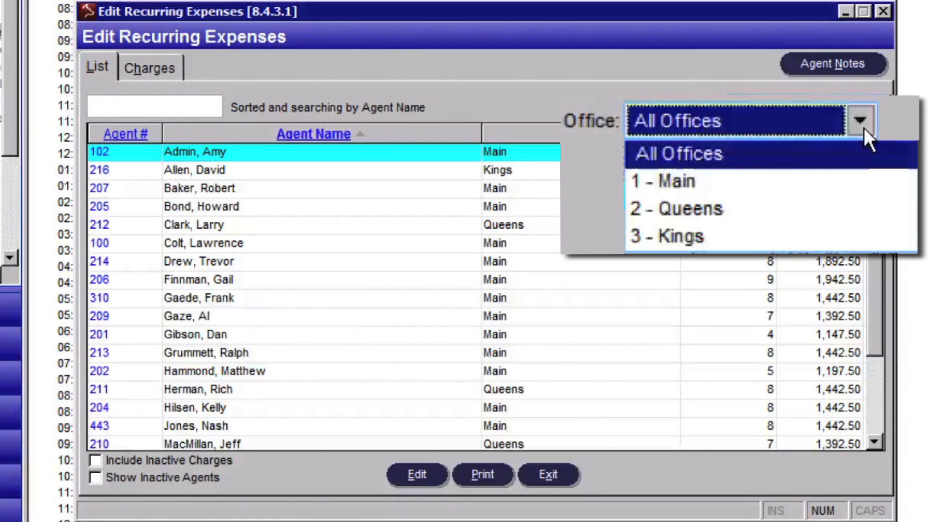
left_click(852, 183)
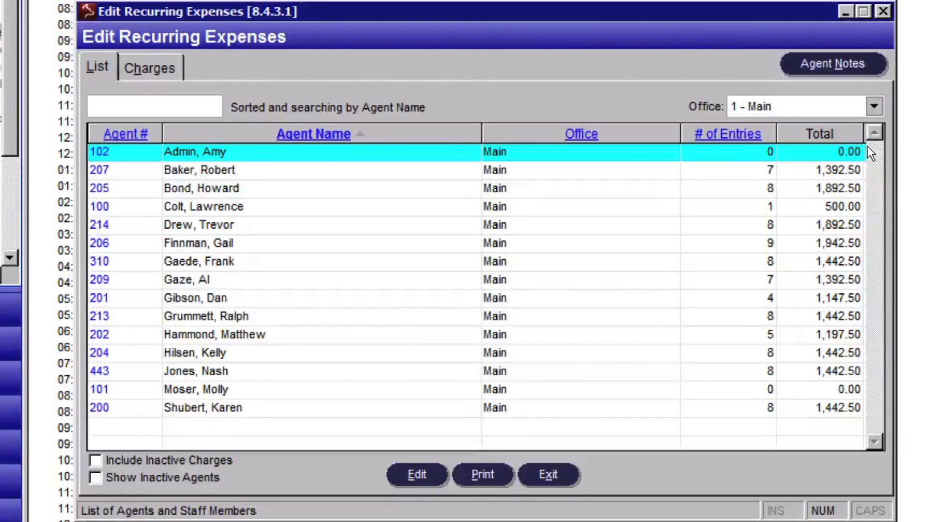
left_click(258, 336)
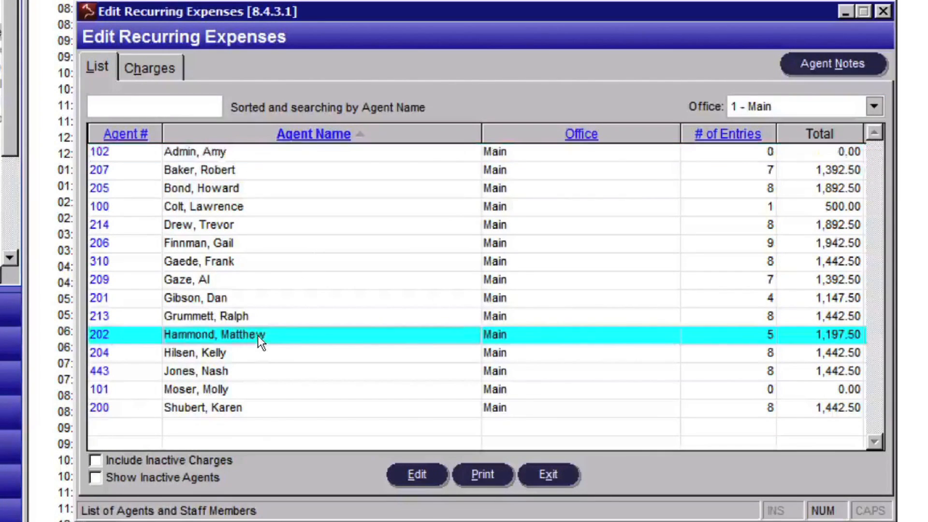
double_click(260, 337)
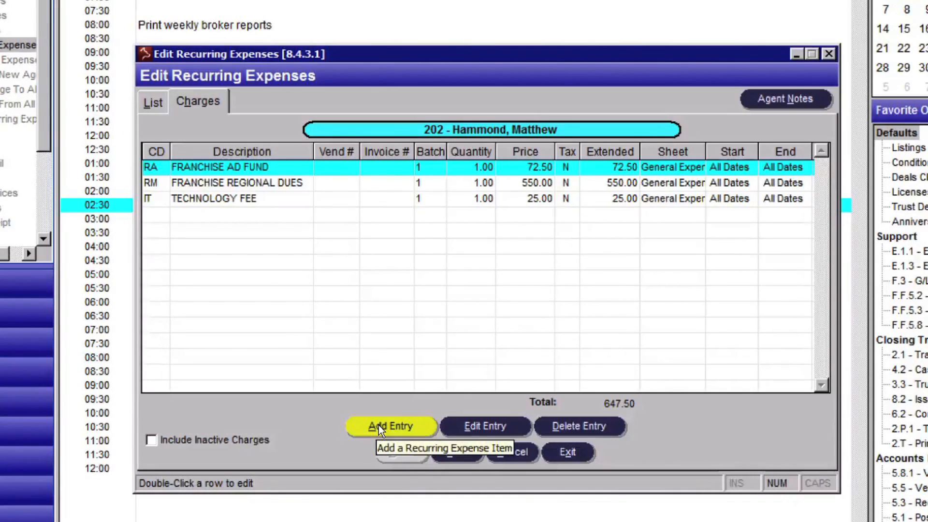
Step: Add a charge entry for this agent using chargeable item code 45, DESK FEE
left_click(379, 425)
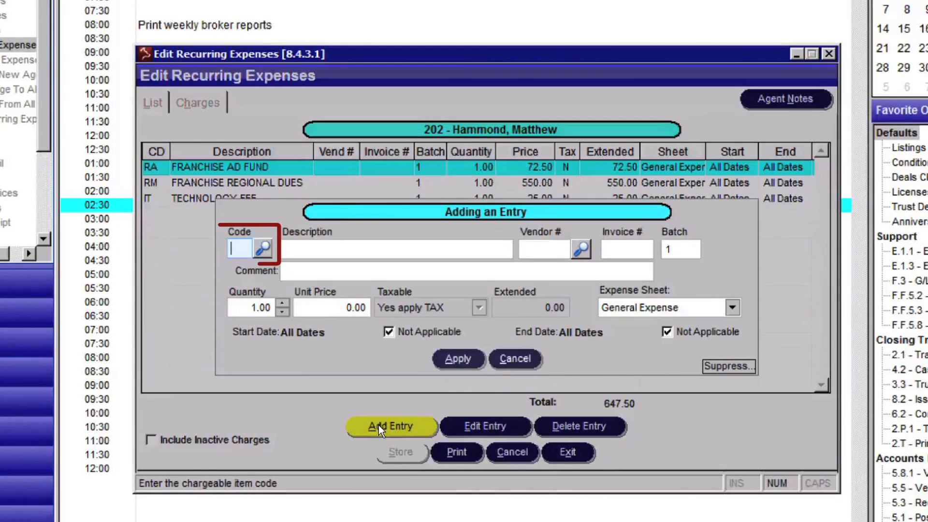
left_click(264, 249)
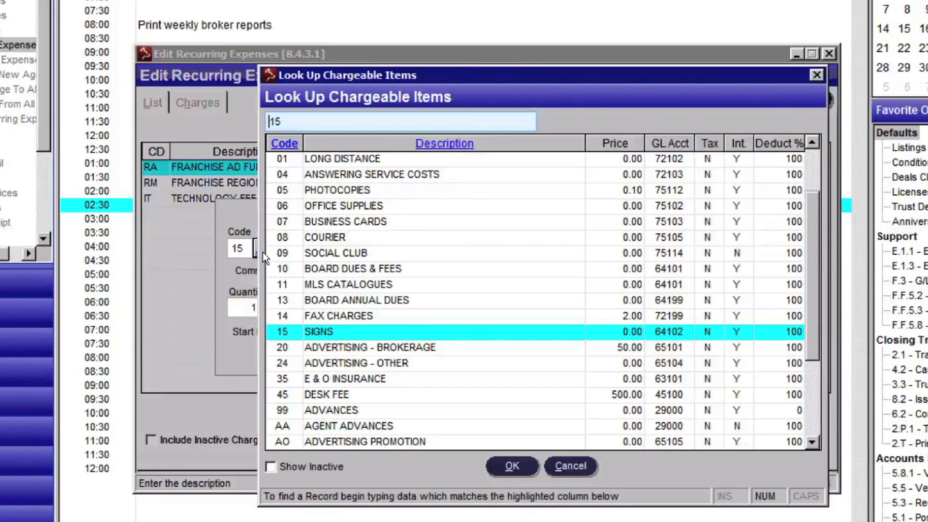
left_click(389, 394)
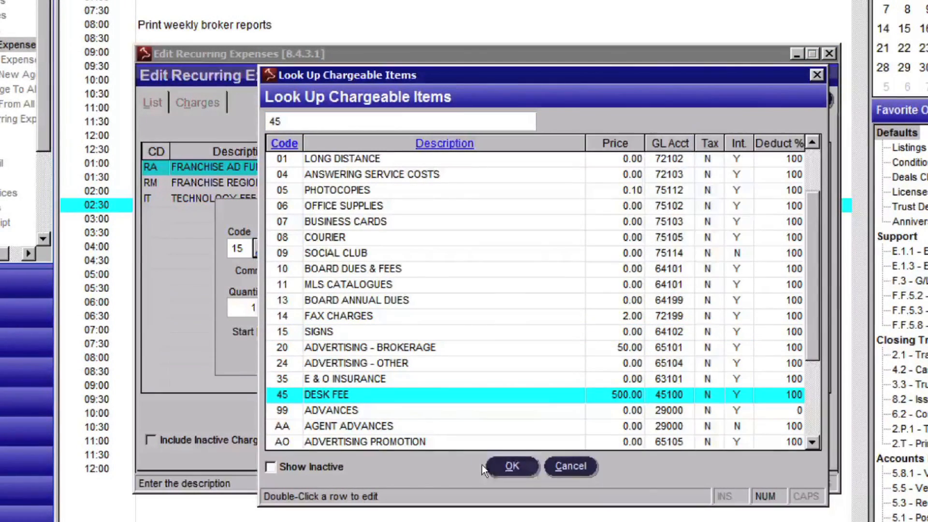
left_click(509, 467)
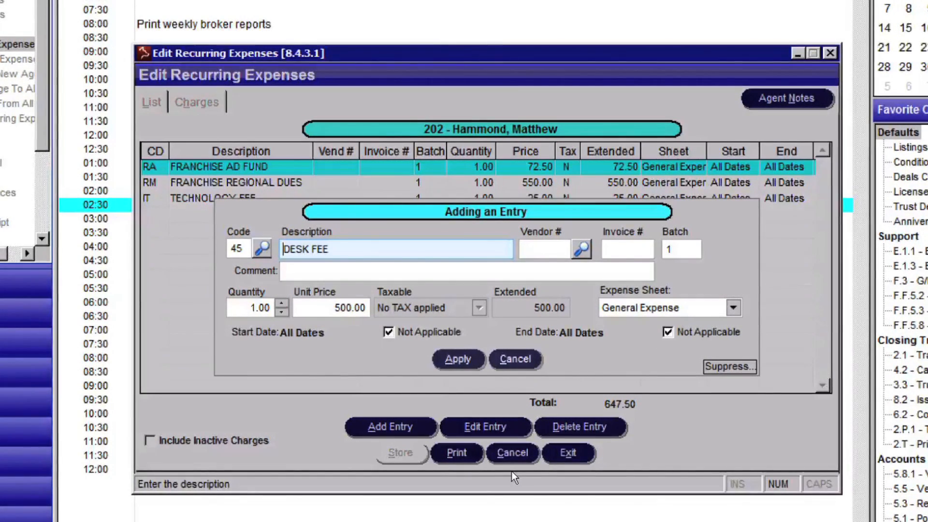
Step: Assign the desk fee entry to the General Expense sheet and keep it in batch 1
left_click(733, 308)
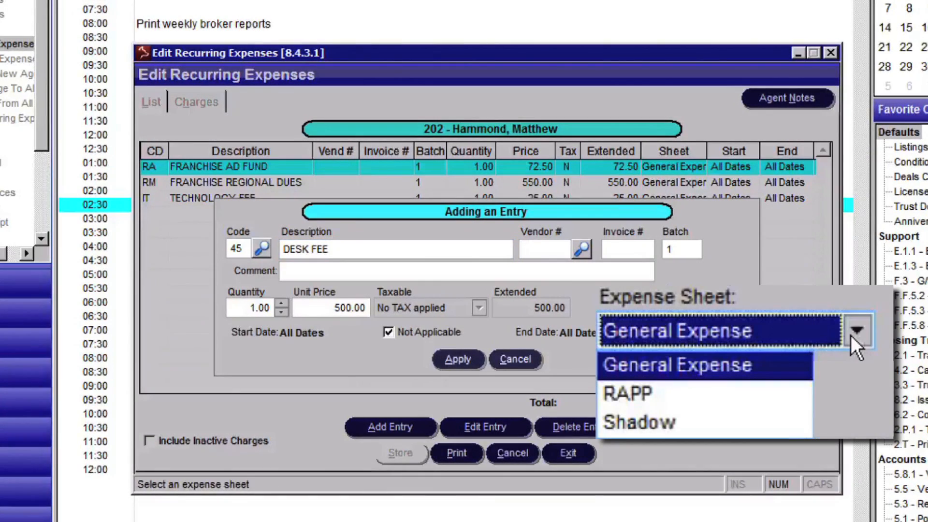
left_click(783, 366)
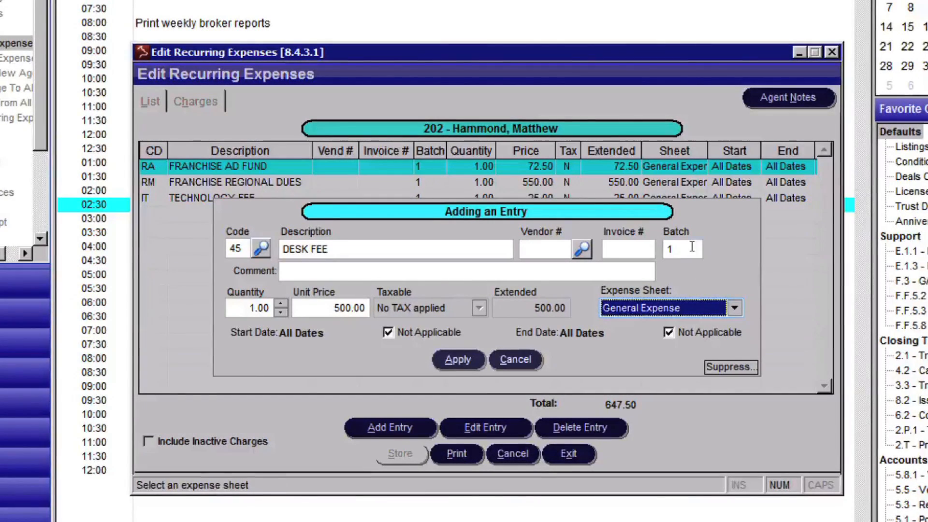
left_click(692, 249)
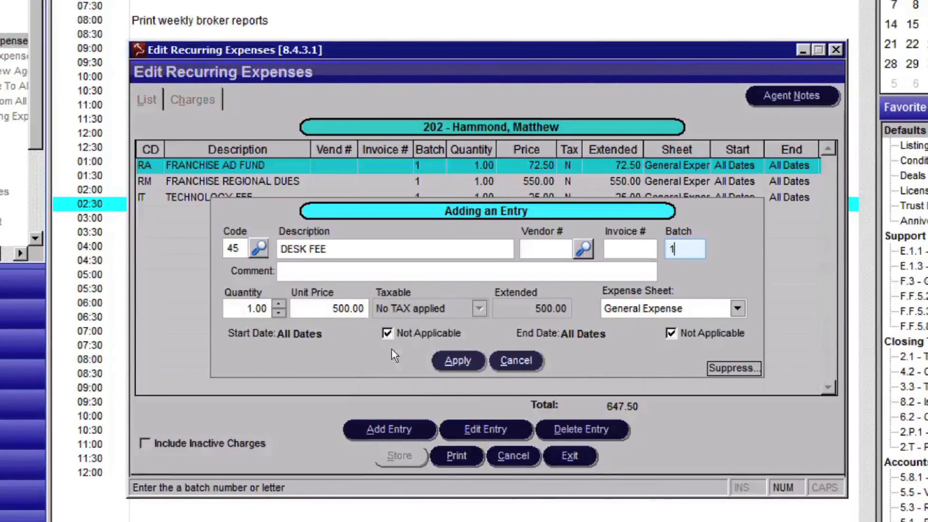
Step: Give the desk fee a start date of 11/01/2014 with no end date, and store the new charge
left_click(387, 333)
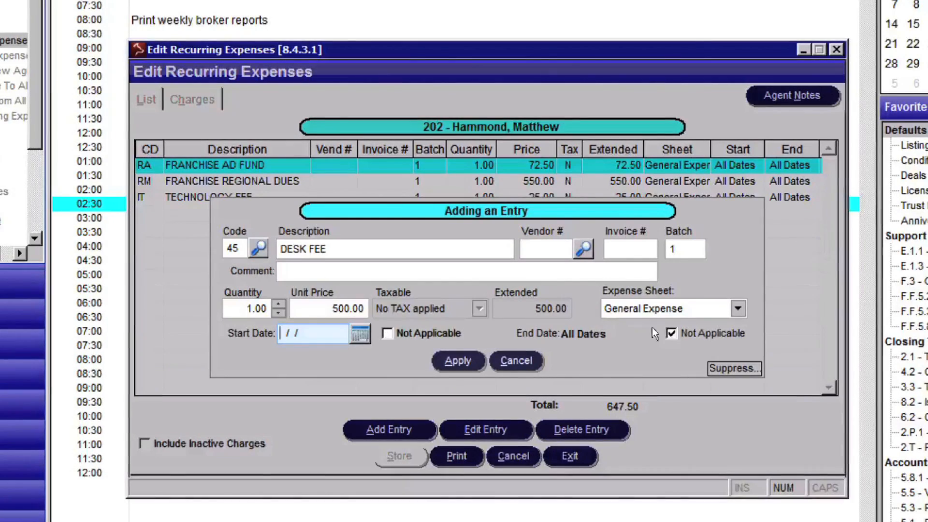
left_click(671, 333)
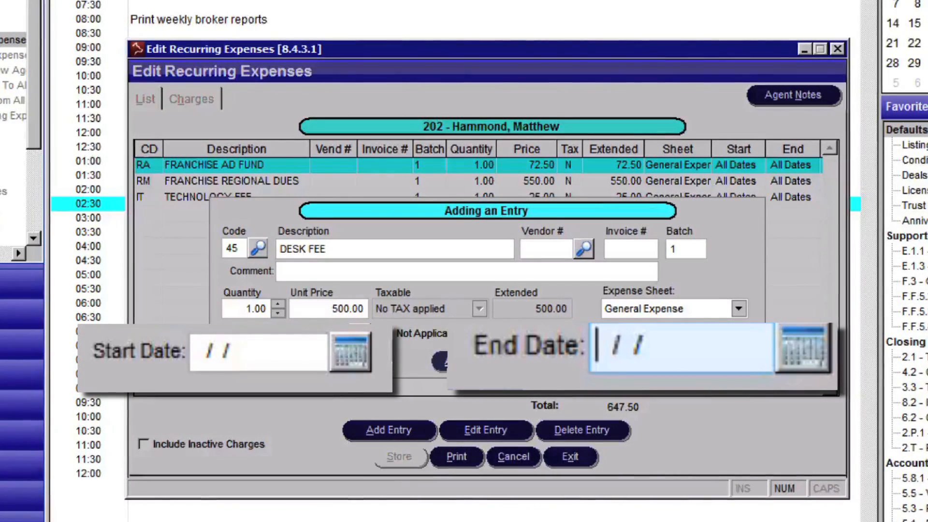
left_click(351, 360)
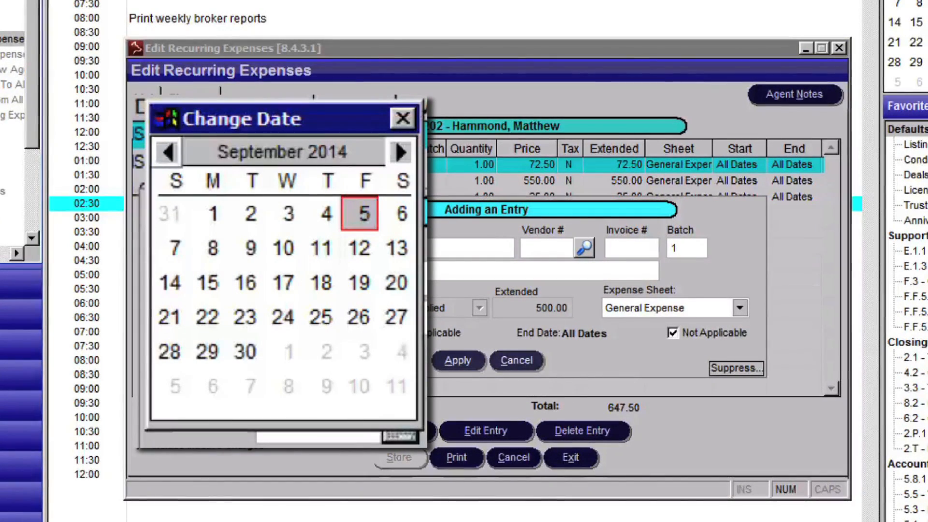
left_click(408, 146)
left_click(408, 146)
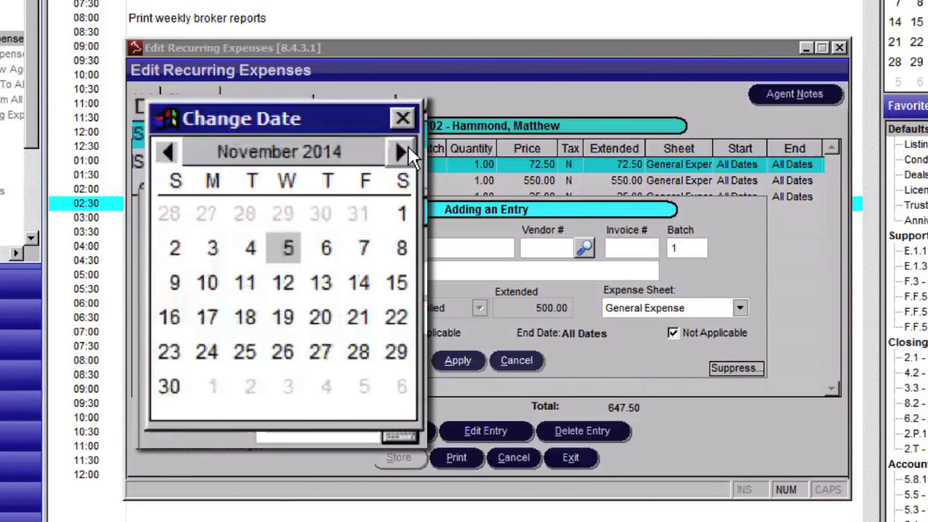
double_click(402, 213)
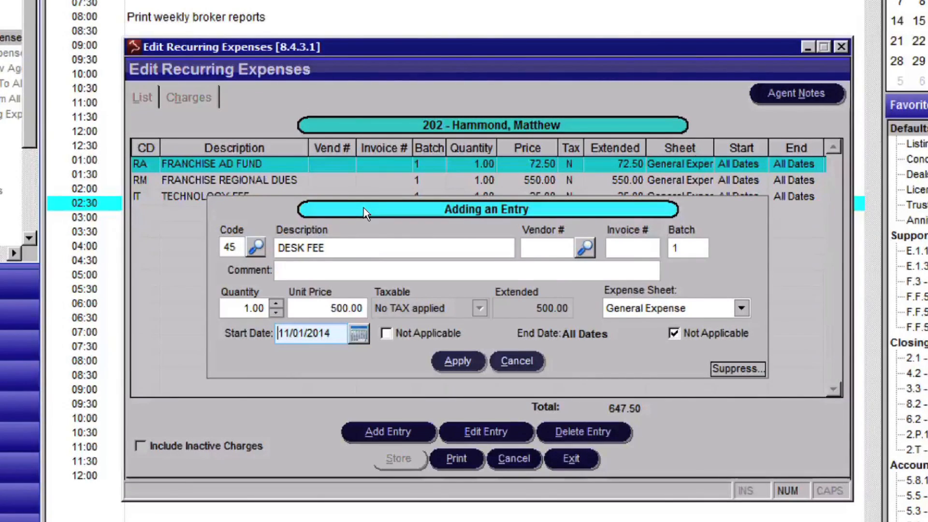
left_click(454, 363)
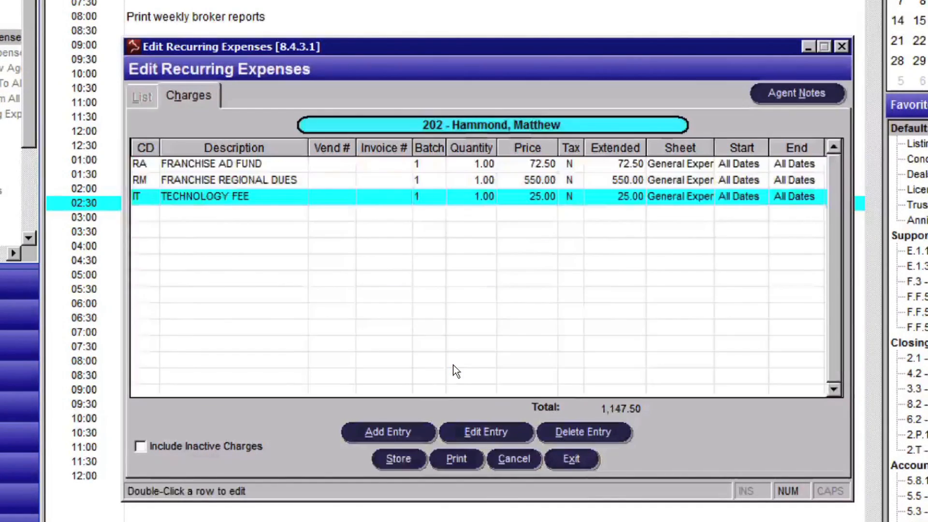
left_click(416, 457)
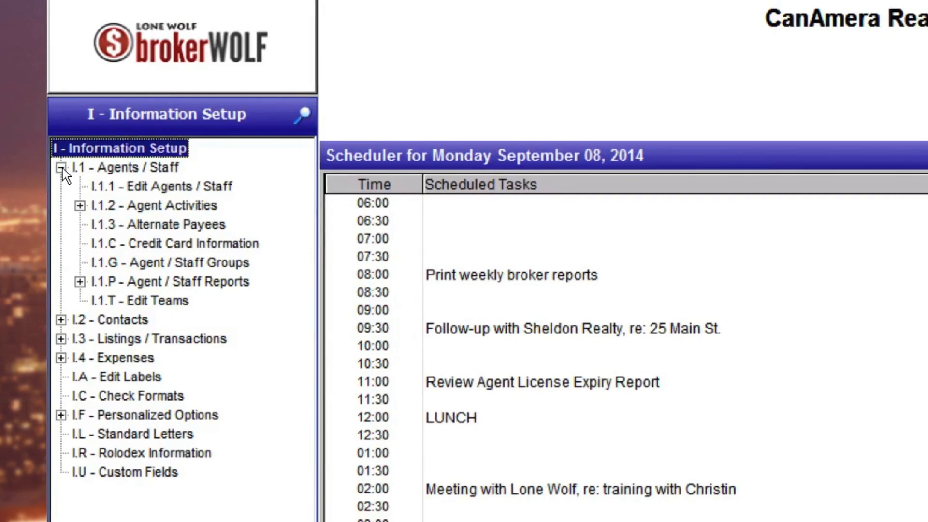
Step: Open the same agent's record in Edit Agents / Staff (I.1.1) and view its expense information
double_click(122, 192)
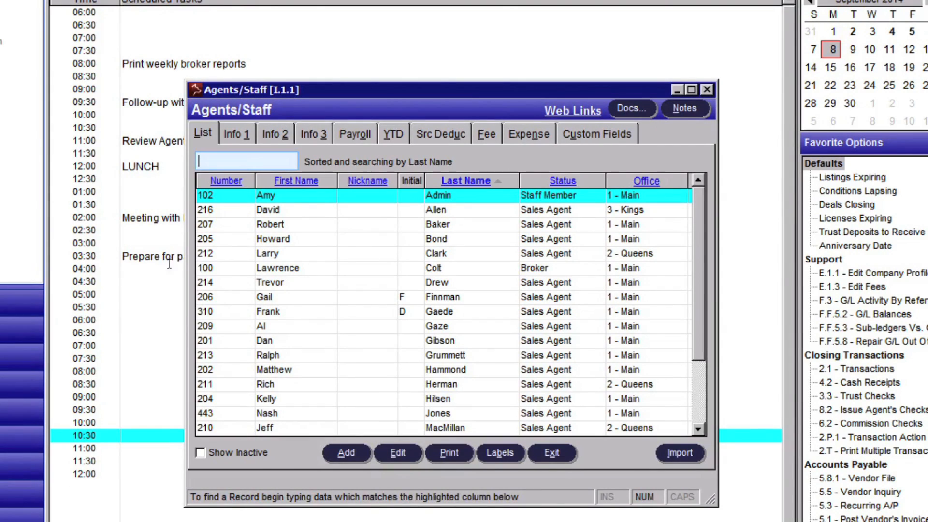
left_click(283, 369)
double_click(282, 369)
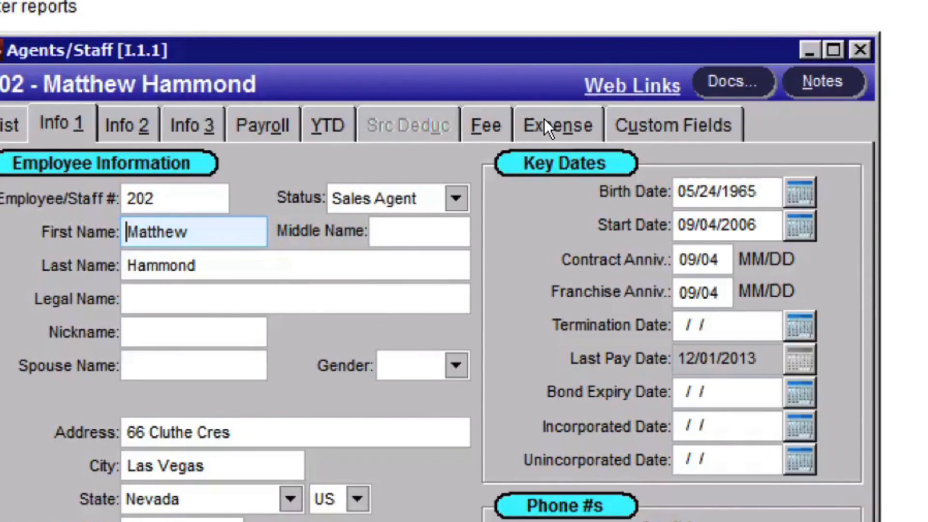
left_click(544, 119)
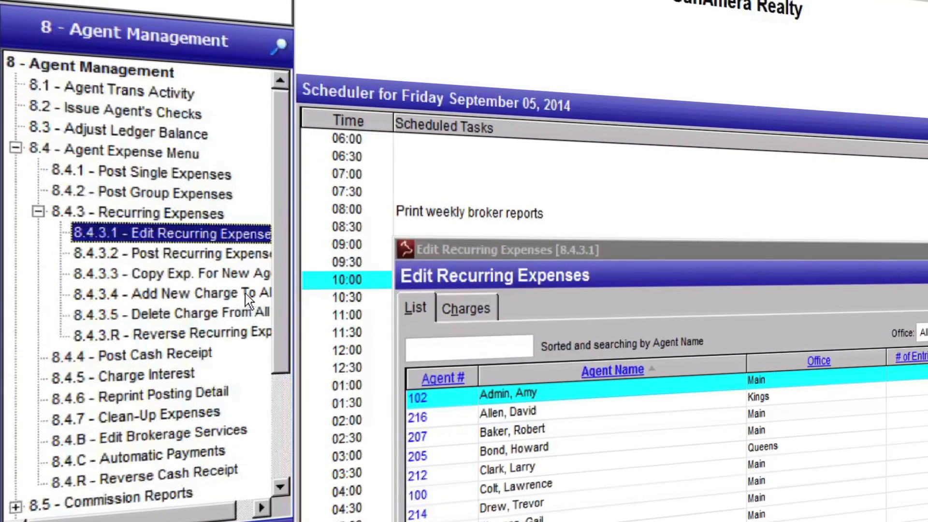
Step: Start a group add of recurring expenses (8.4.3.4) with chargeable item code 20, ADVERTISING - BROKERAGE
double_click(245, 294)
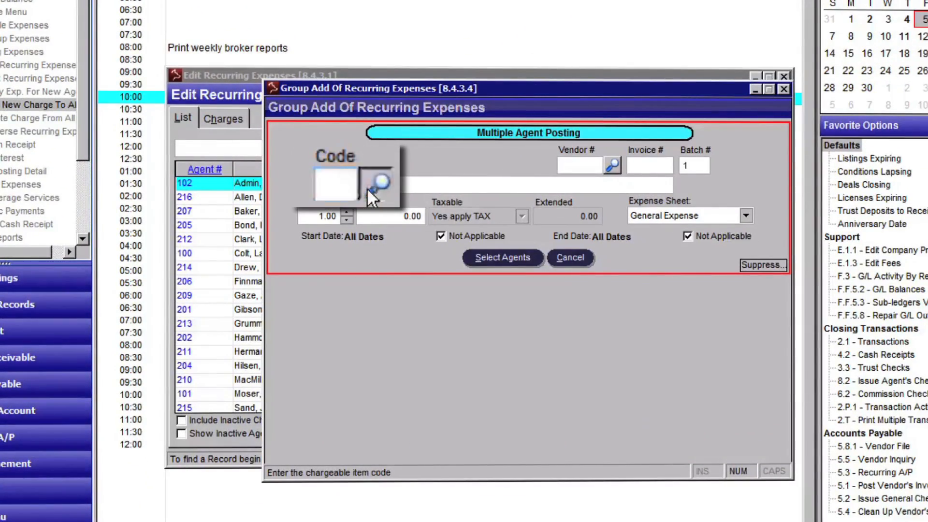
left_click(367, 188)
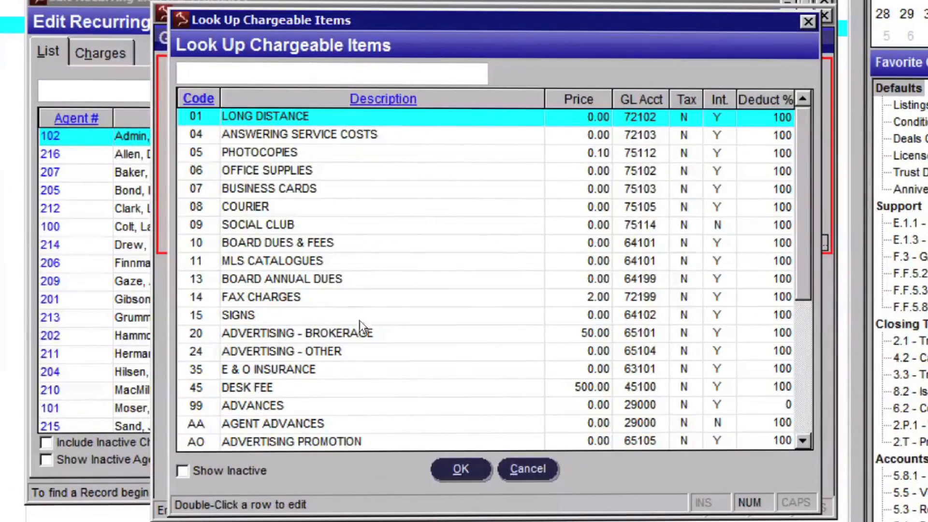
type("20")
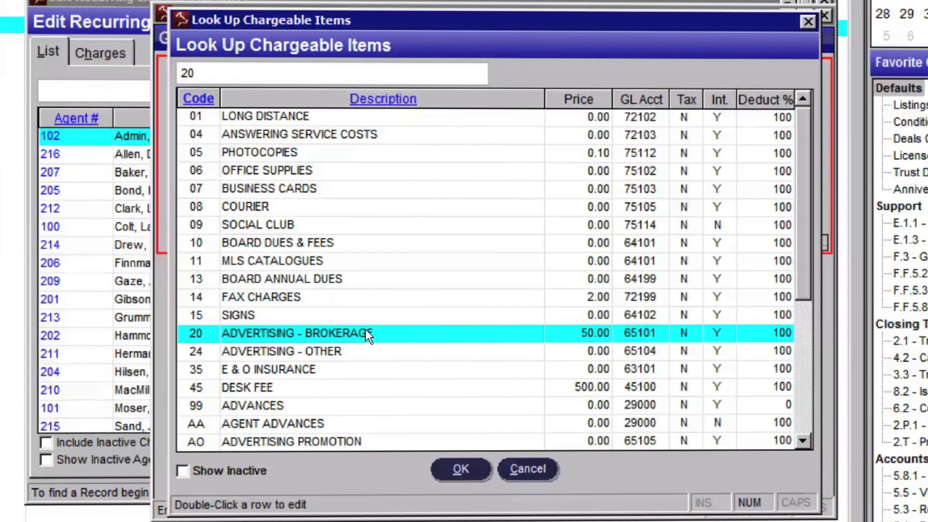
left_click(462, 471)
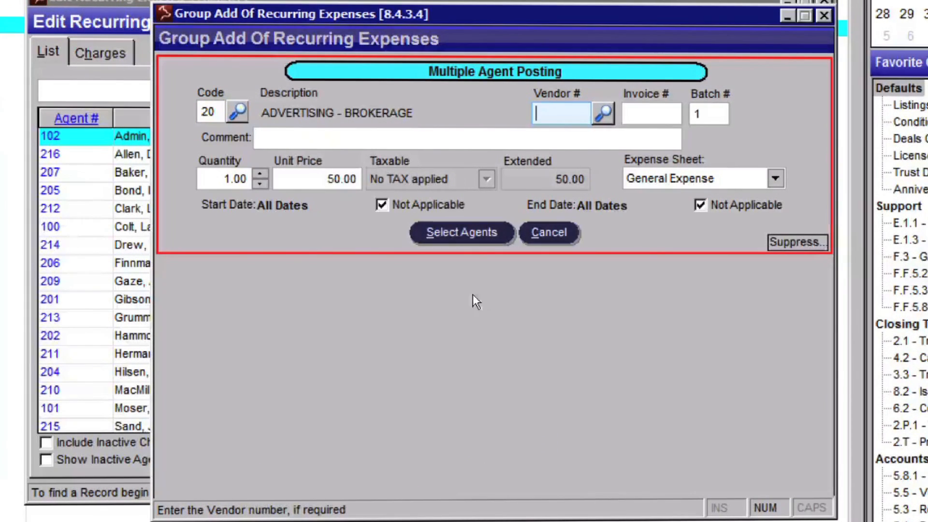
Step: Select seven sales agents, five from Main and two from Queens, to receive the advertising charge
left_click(464, 233)
left_click(319, 193)
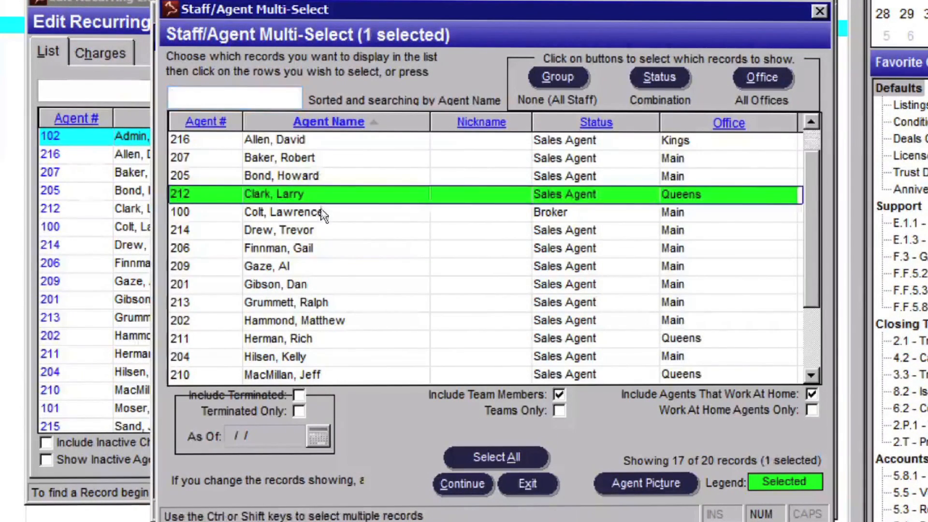
left_click(316, 247)
left_click(325, 302)
left_click(328, 321)
left_click(321, 339)
left_click(320, 354)
scroll(320, 350, "down", 1)
scroll(323, 355, "down", 2)
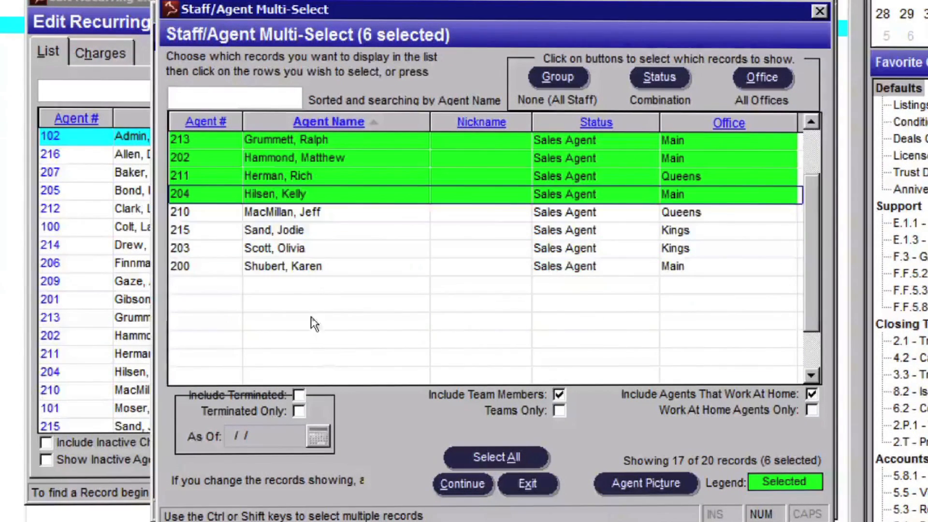
left_click(295, 266)
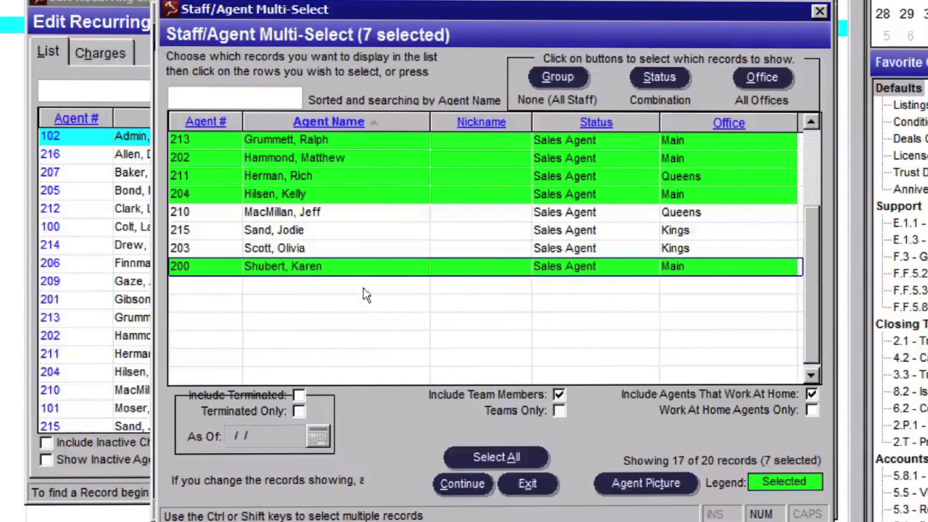
left_click(467, 481)
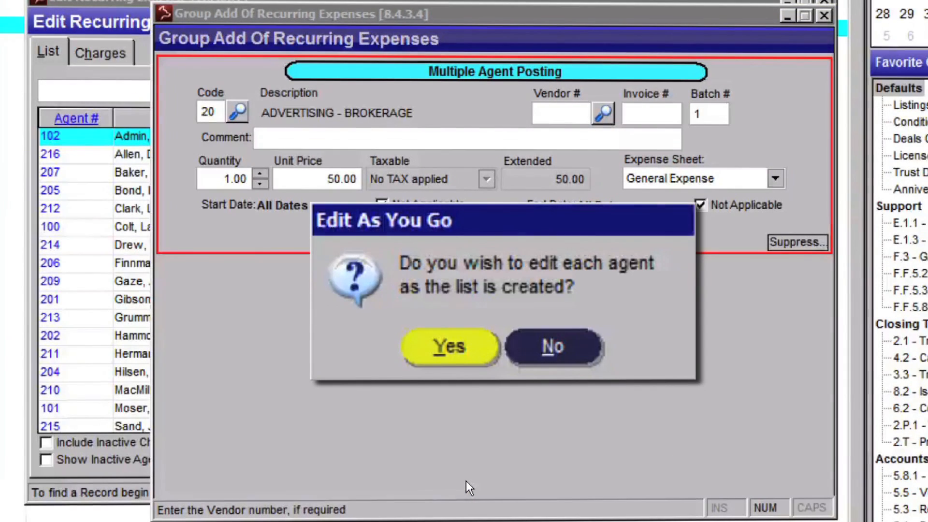
Step: Choose to edit each agent as the list is created, accept the expense details, and store the group charge
left_click(444, 344)
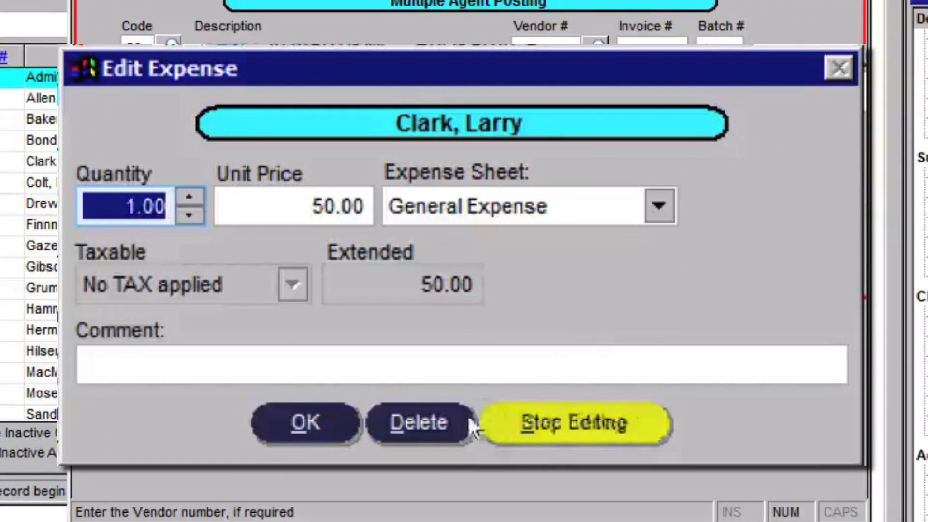
left_click(328, 421)
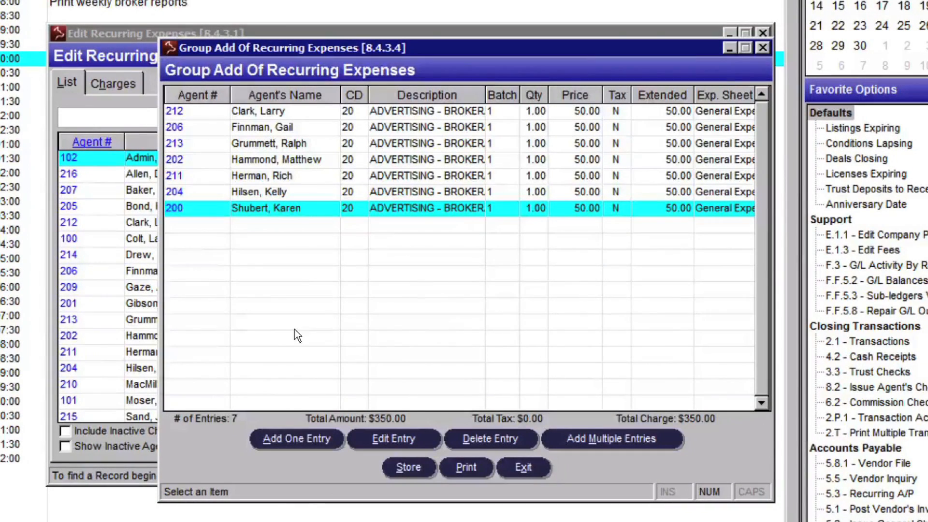
left_click(406, 468)
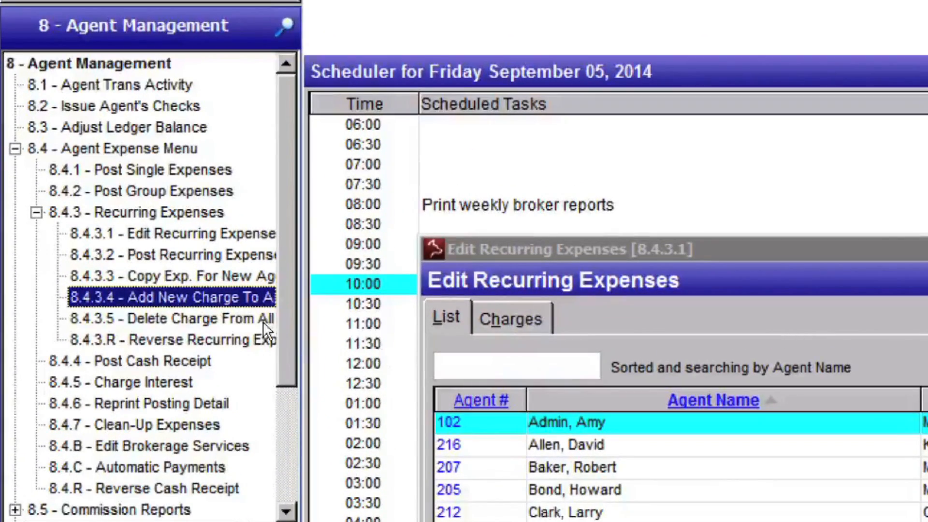
Step: Delete all agents' recurring charges for item code 05, PHOTOCOPIES, with Group Delete Of Recurring Expenses (8.4.3.5)
left_click(262, 321)
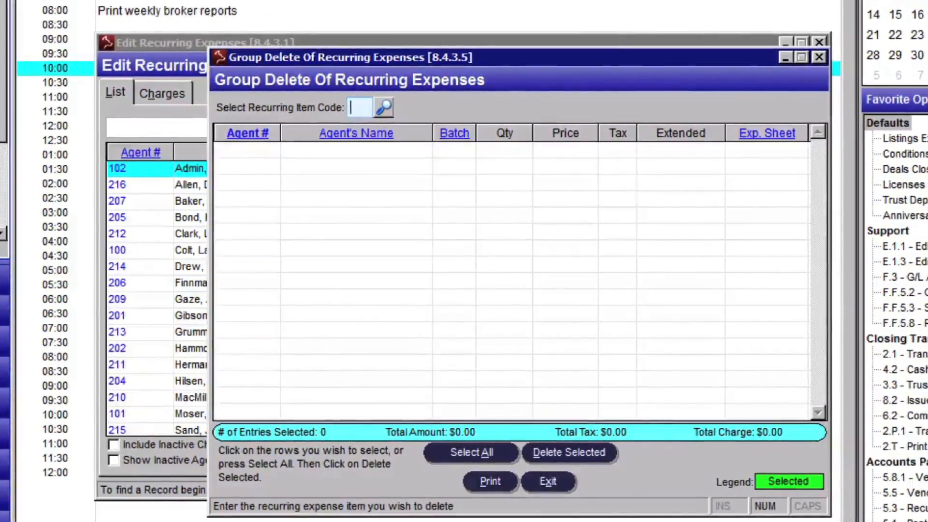
left_click(381, 106)
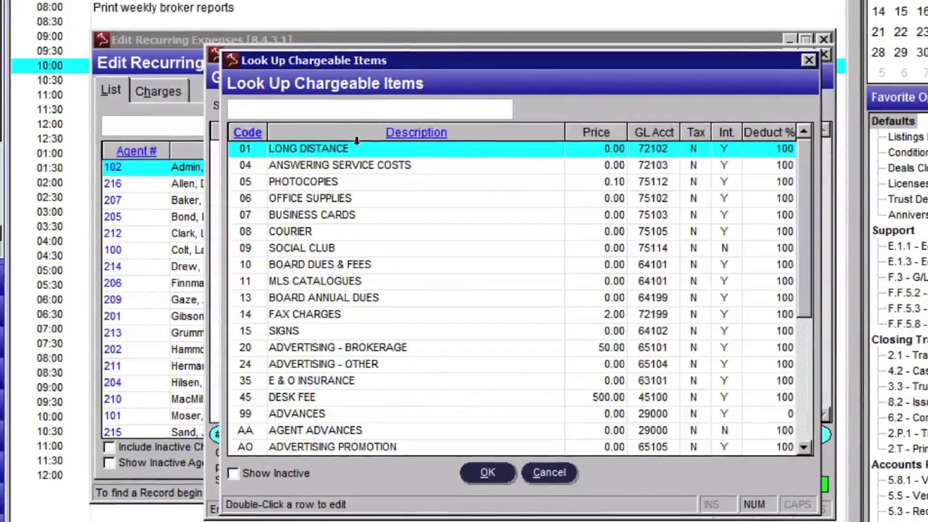
type("05")
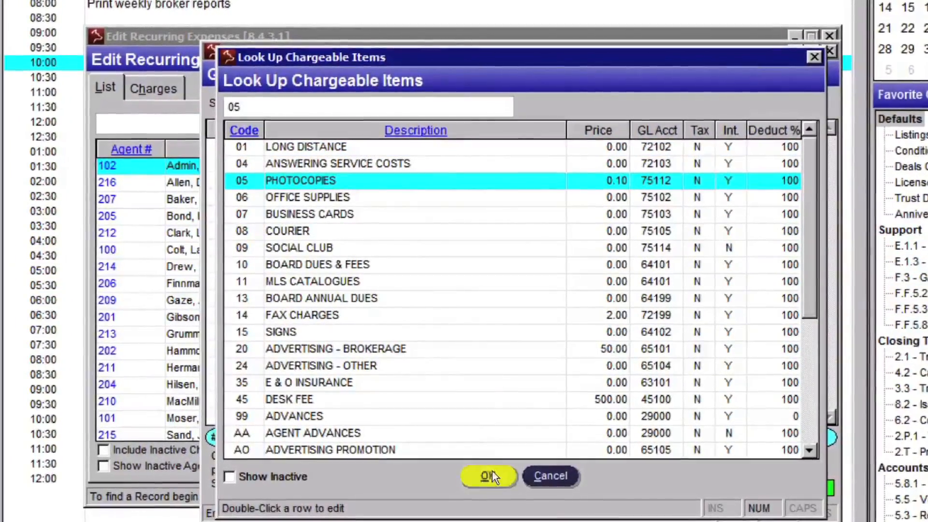
left_click(488, 475)
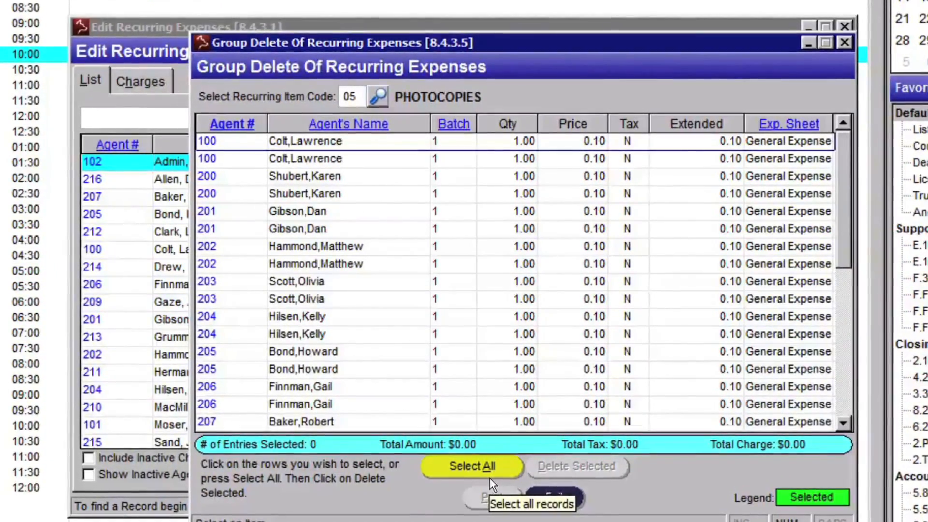
left_click(474, 476)
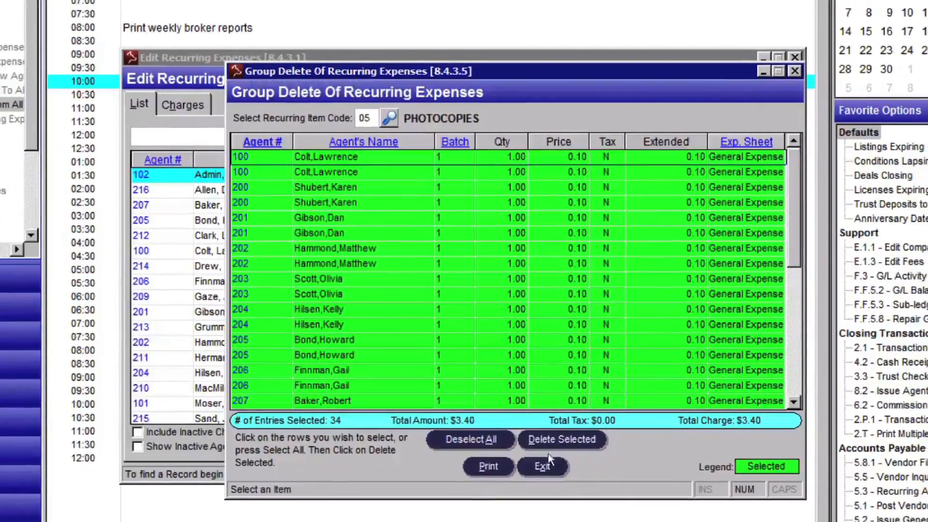
left_click(557, 449)
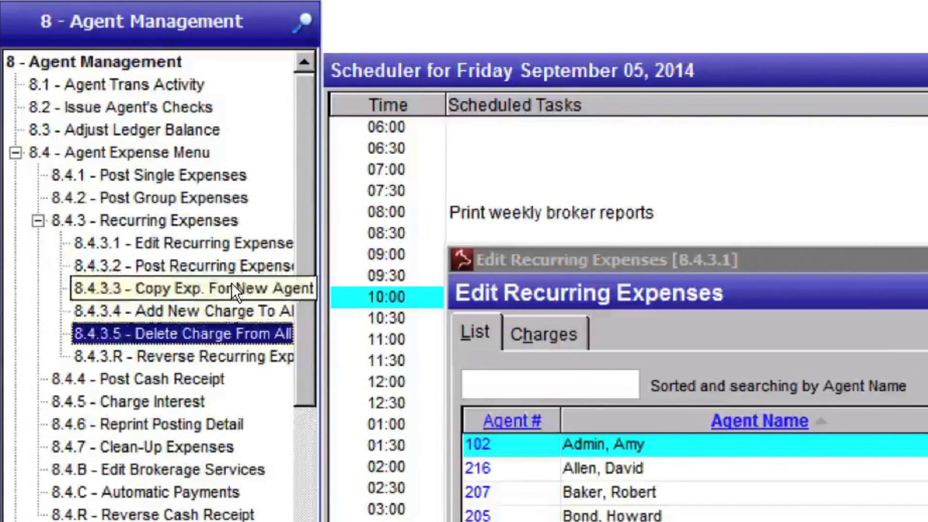
Step: Start Copy Recurring Expenses To New Agent (8.4.3.3) with one Main office sales agent as the source and another Main agent as the recipient
left_click(231, 285)
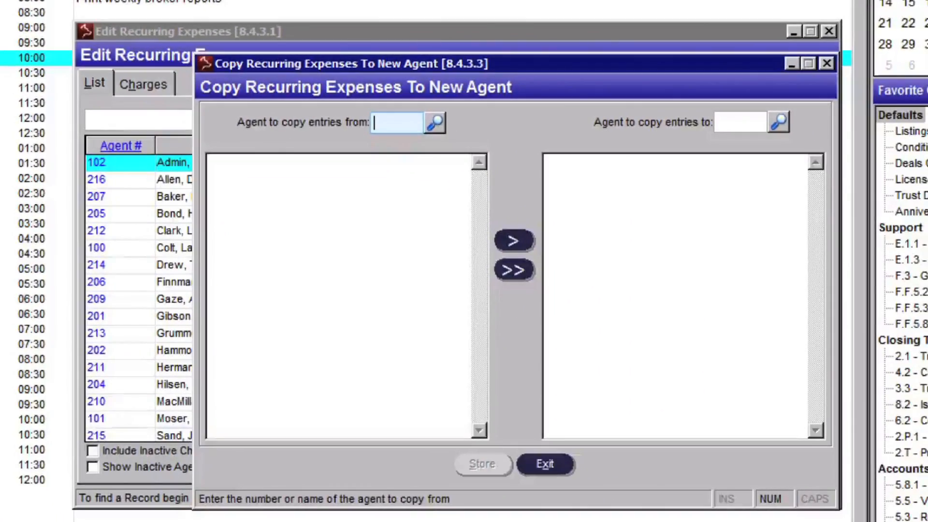
left_click(434, 122)
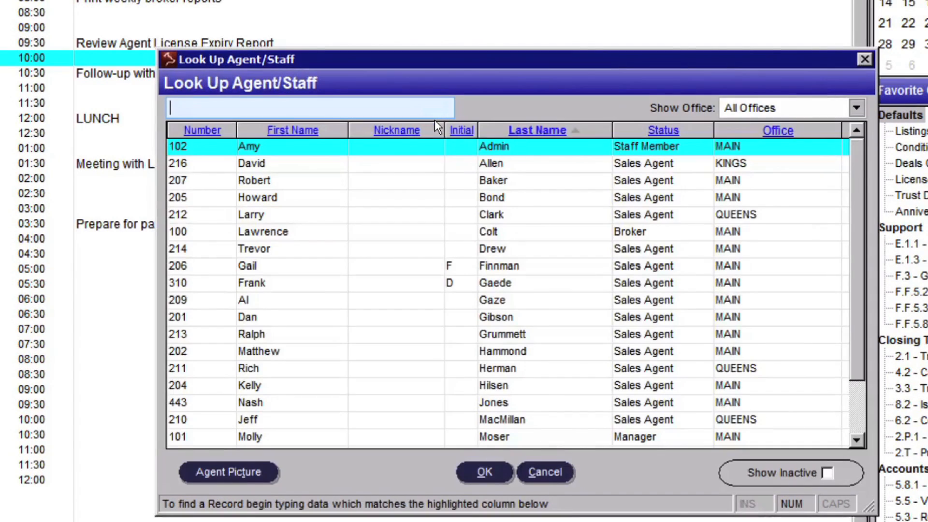
left_click(297, 351)
left_click(483, 471)
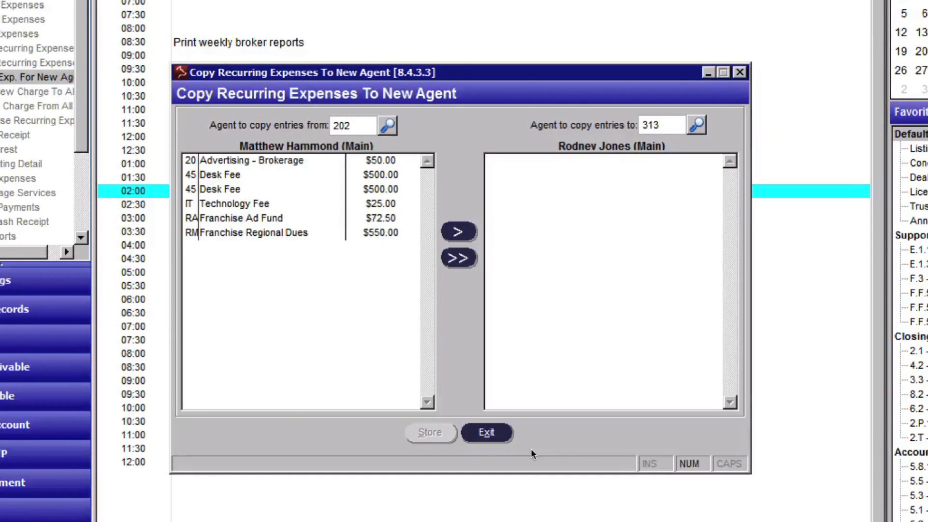
Step: Add the source agent's Advertising - Brokerage, second Desk Fee, Franchise Ad Fund and Franchise Regional Dues entries to the recipient agent's list
left_click(465, 253)
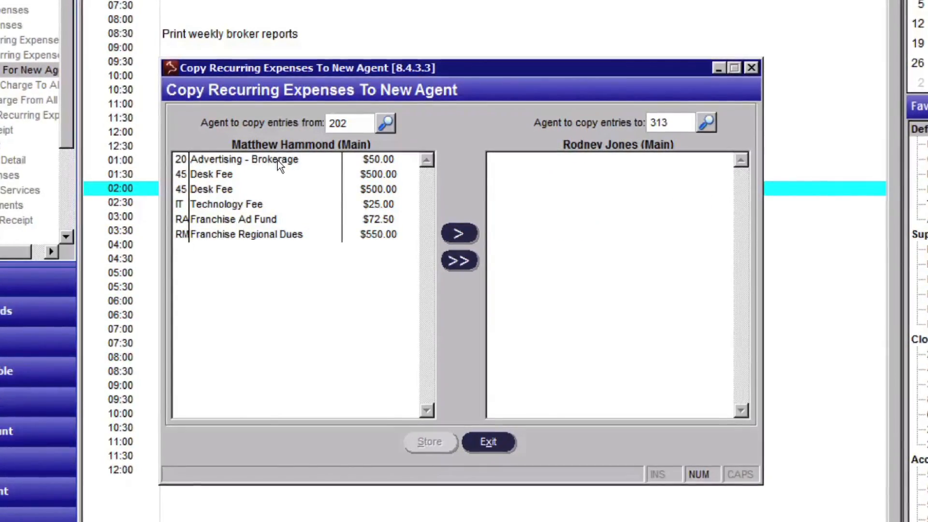
left_click(278, 159)
left_click(242, 187, "ctrl")
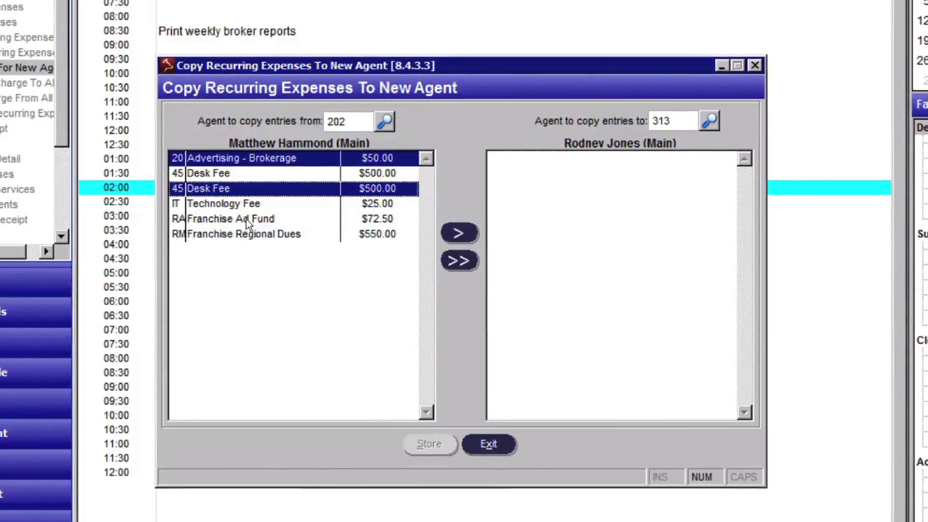
left_click(245, 219, "ctrl")
left_click(248, 234, "ctrl")
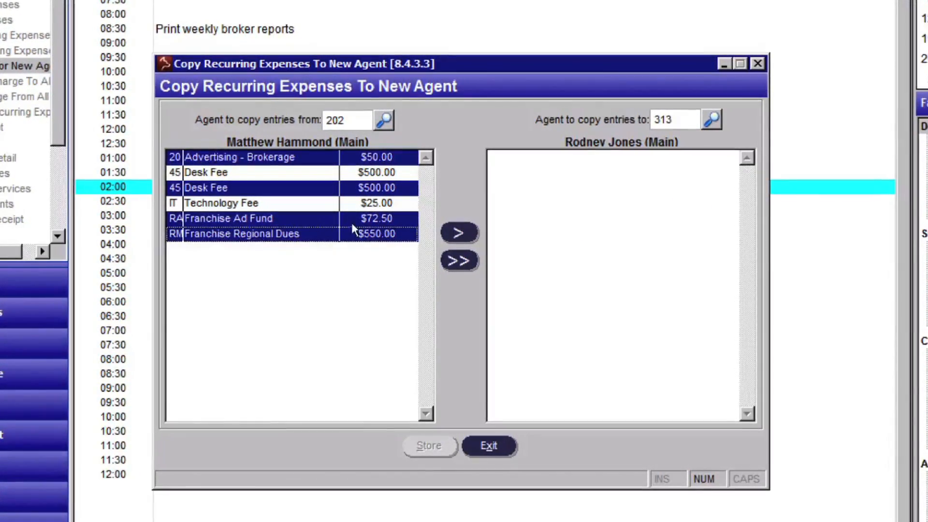
left_click(457, 233)
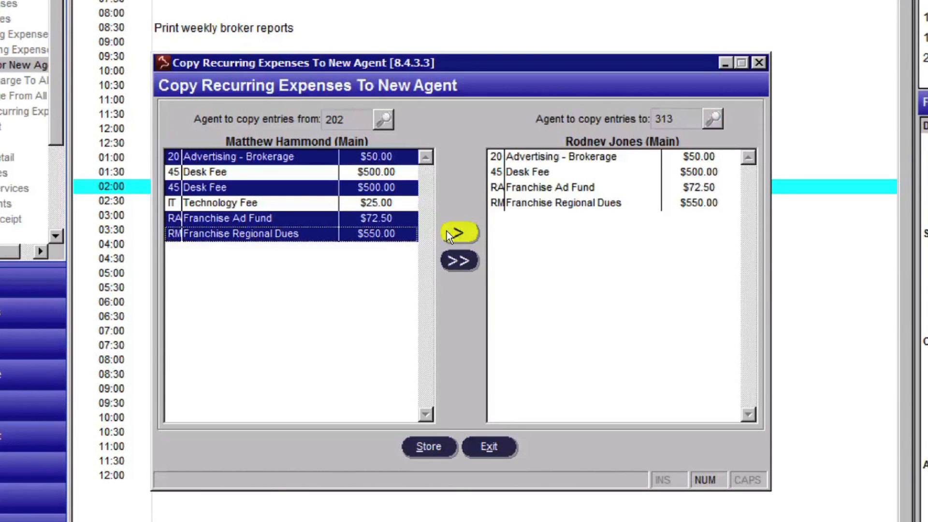